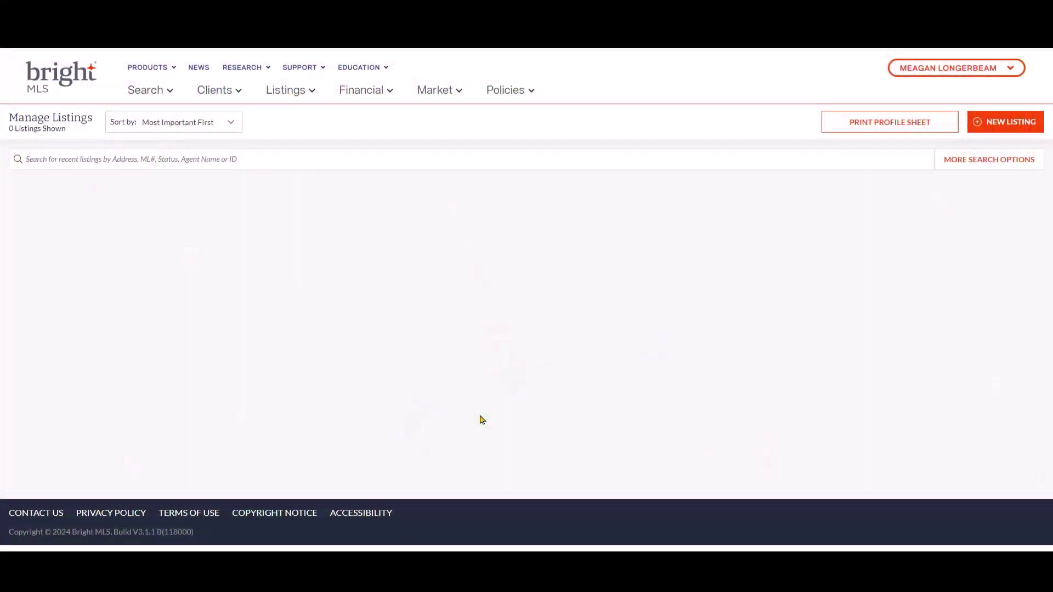
- Begin a new listing and pick the Residential property type card
left_click(313, 91)
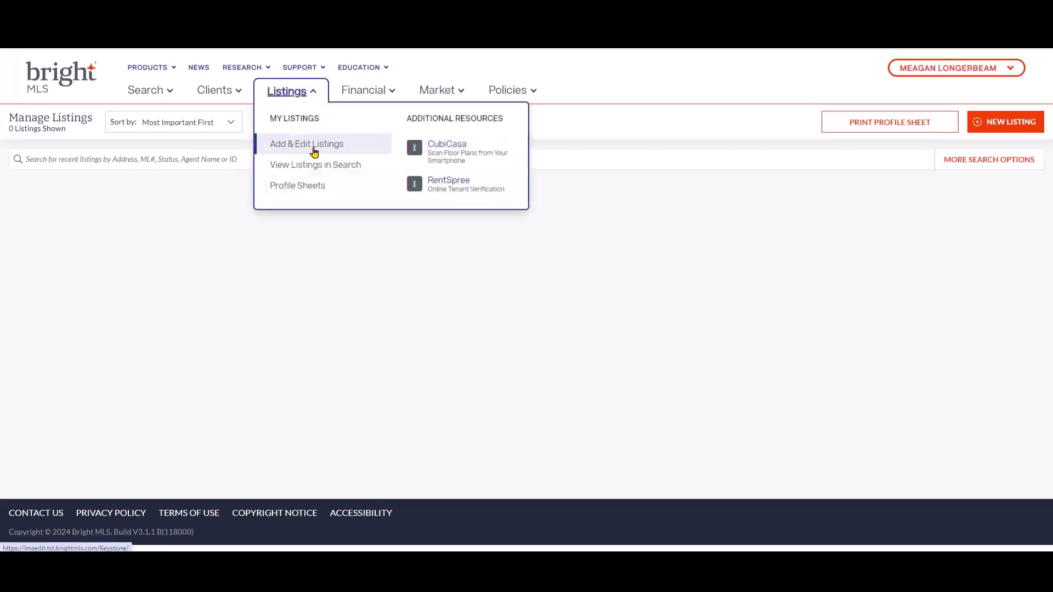
left_click(765, 216)
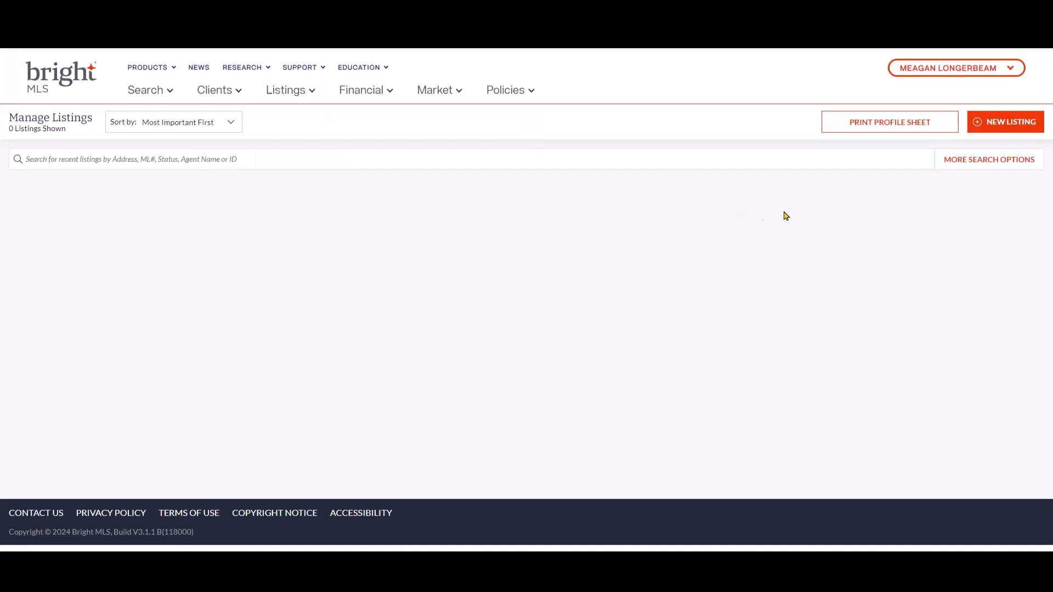
left_click(997, 128)
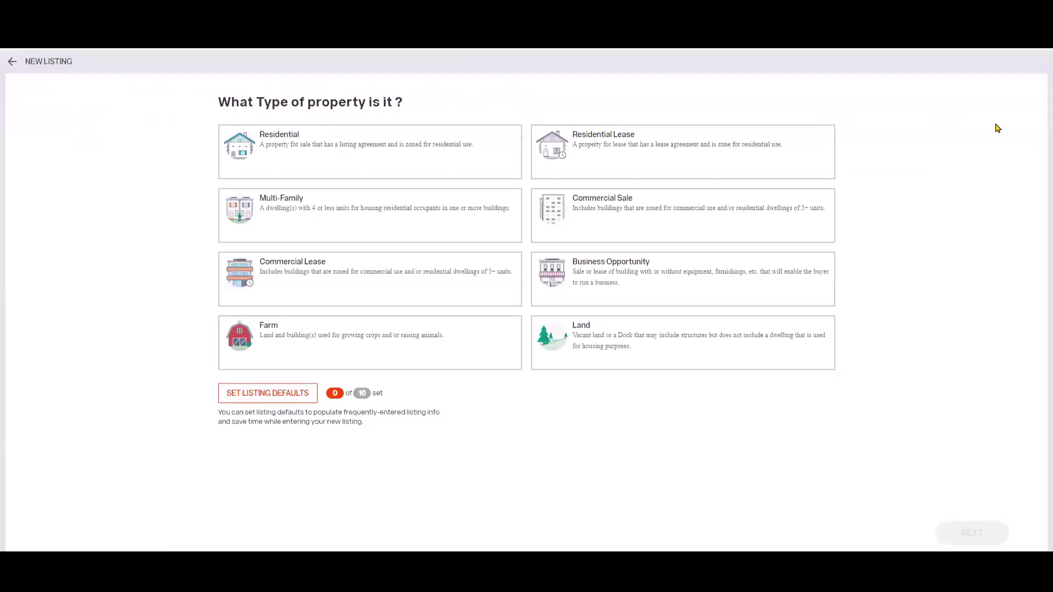
left_click(383, 164)
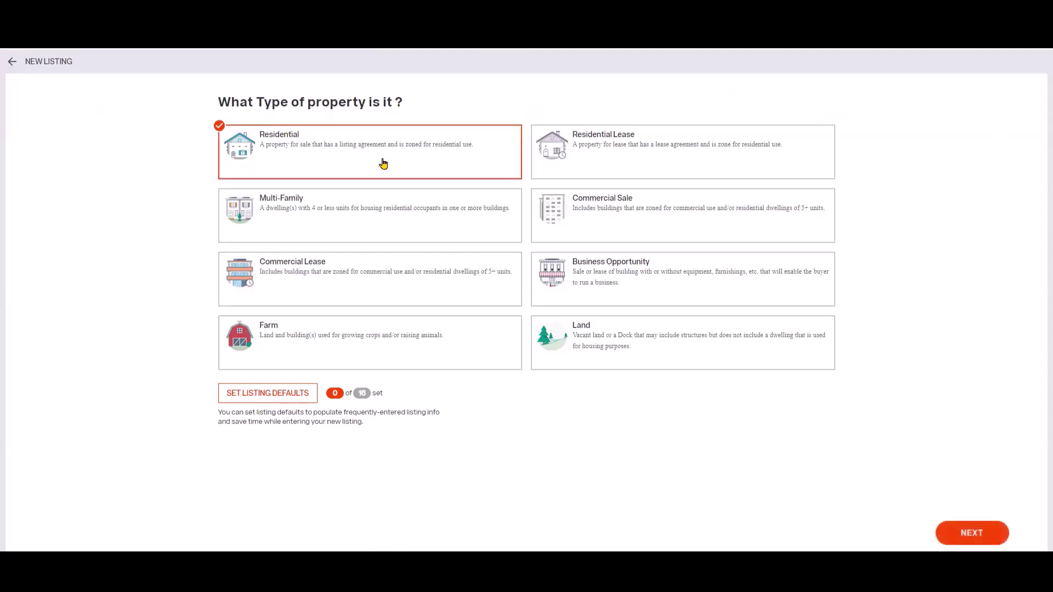
left_click(972, 534)
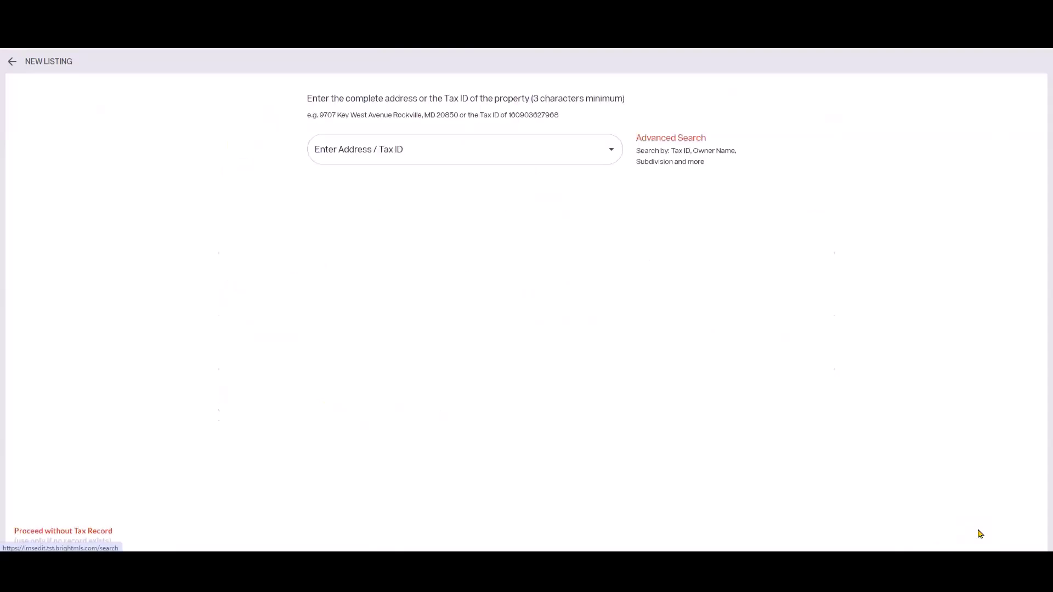
left_click(358, 149)
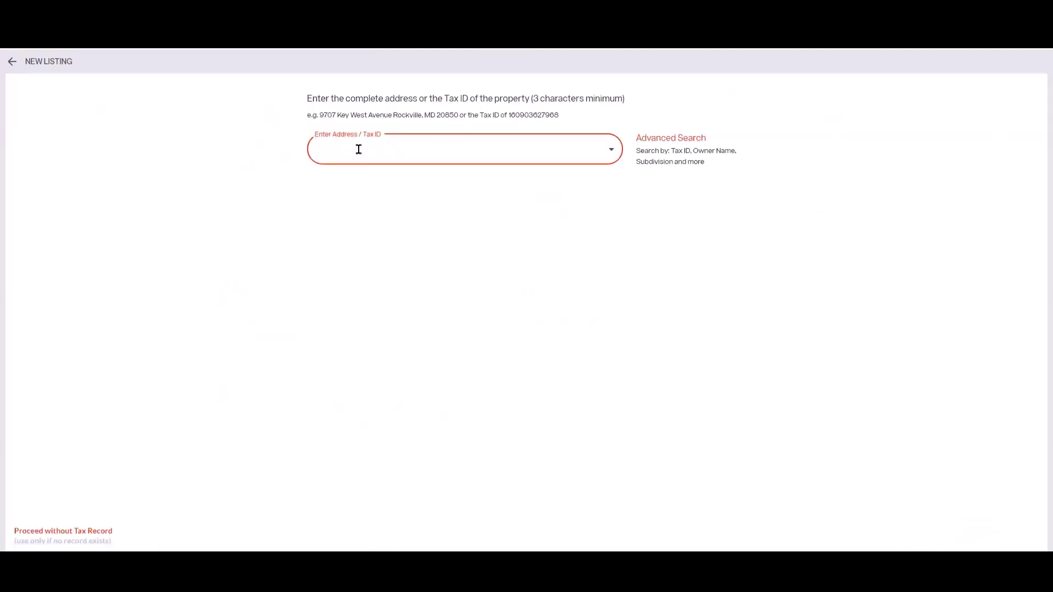
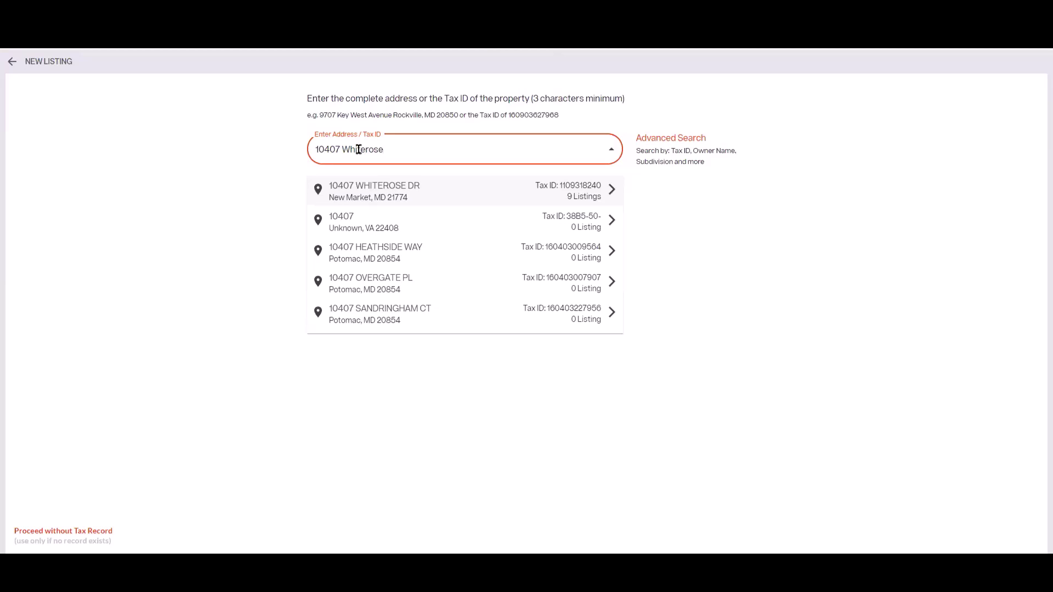
left_click(441, 191)
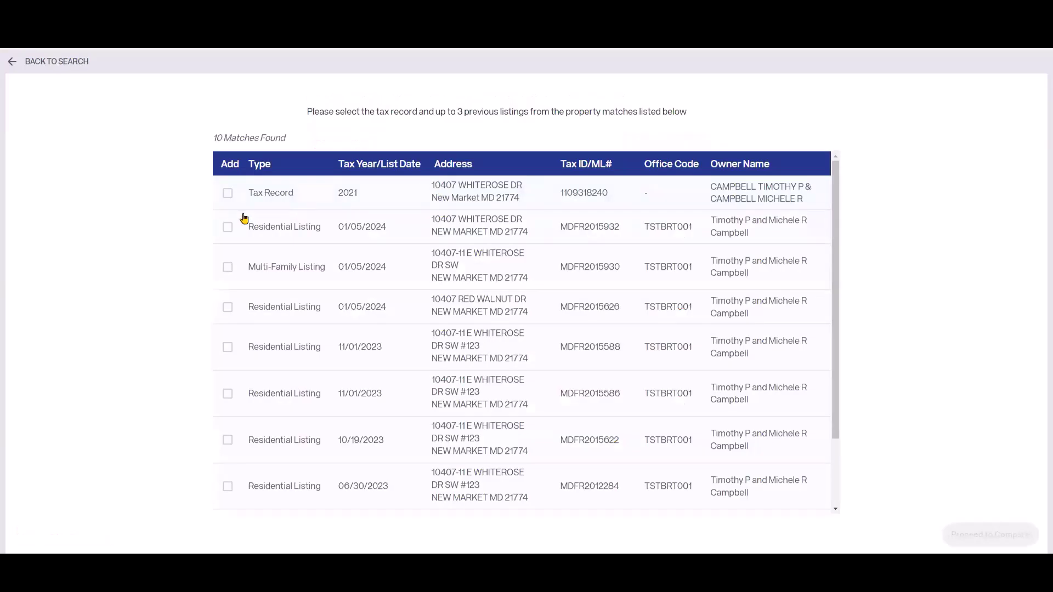
left_click(227, 195)
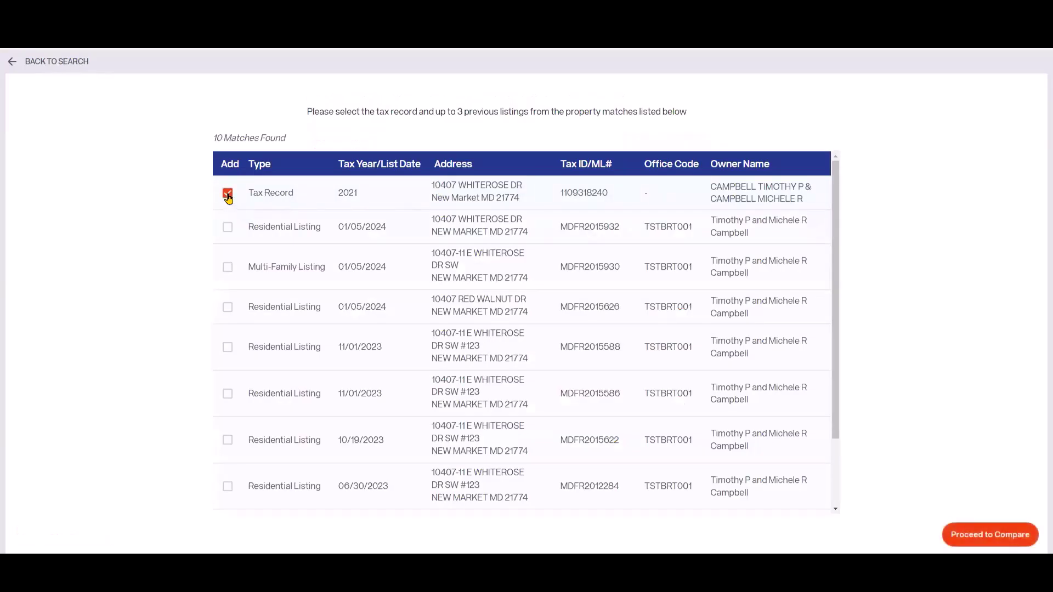
left_click(225, 232)
left_click(225, 309)
left_click(226, 349)
- Create the listing from the selected records and review the Listing Assistant comparison columns
left_click(994, 537)
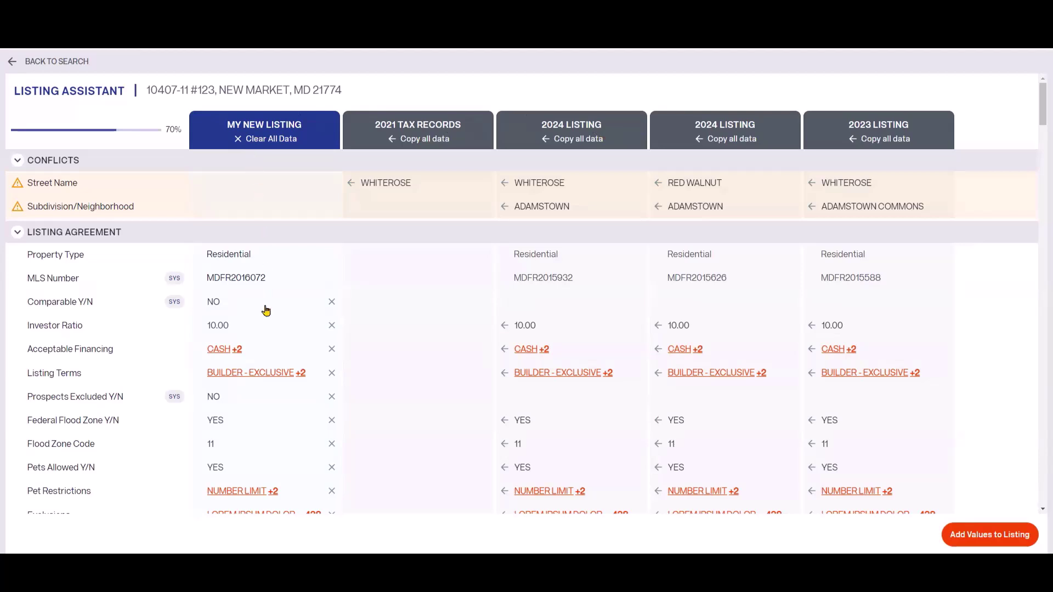
scroll(266, 395, "down", 3)
scroll(266, 396, "down", 3)
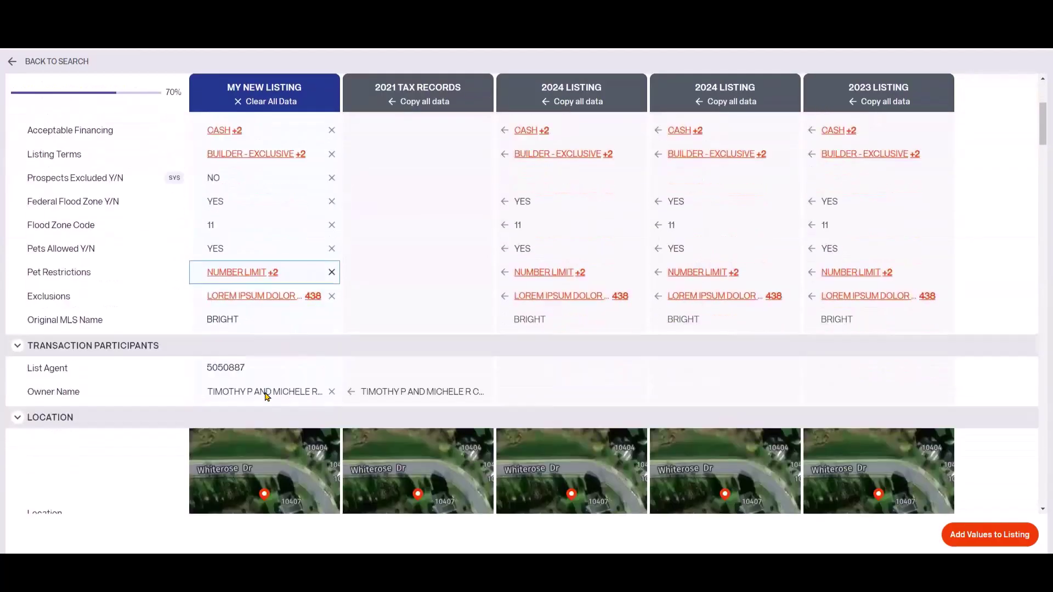
scroll(253, 394, "down", 5)
scroll(253, 393, "down", 2)
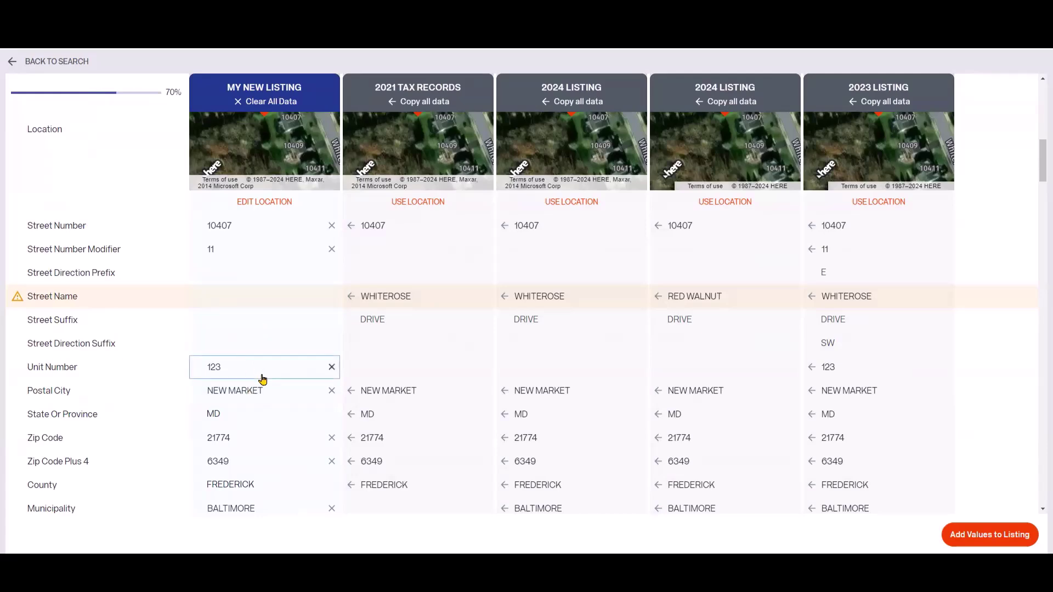
scroll(264, 378, "down", 3)
scroll(263, 383, "down", 7)
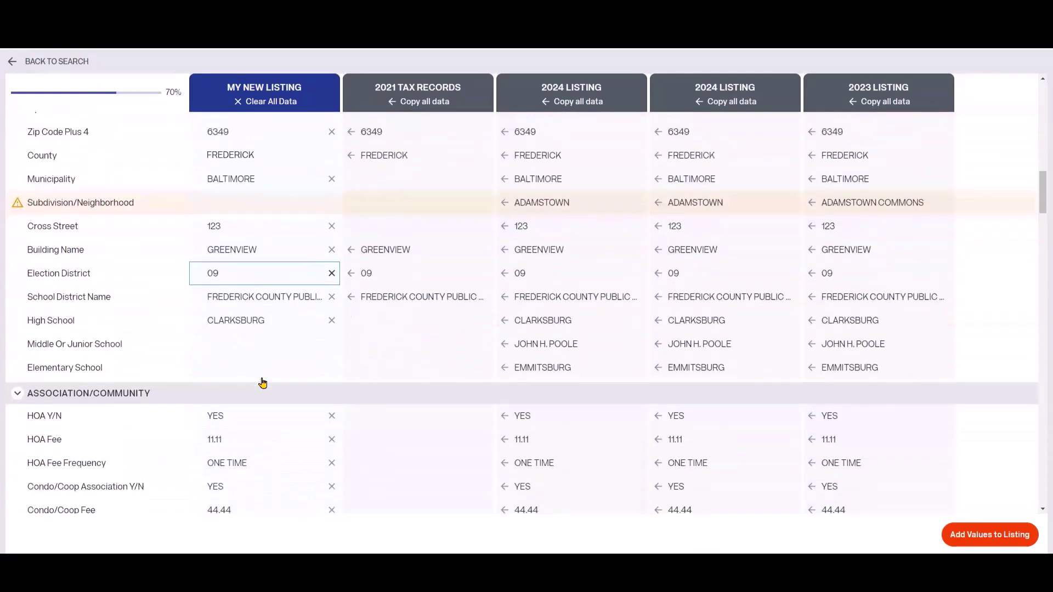
scroll(262, 383, "down", 3)
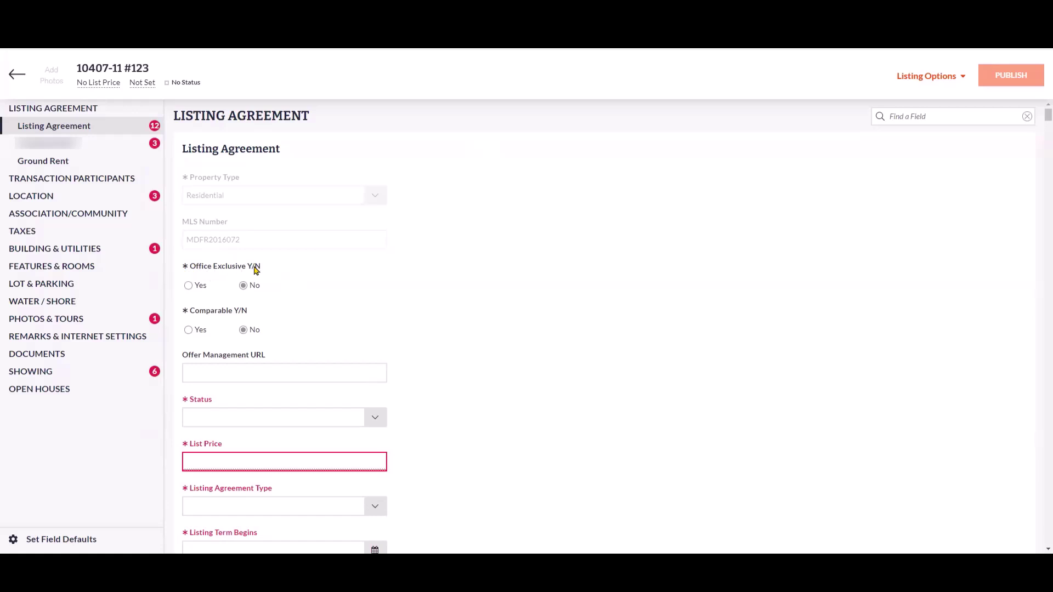
- Set Office Exclusive Y/N to Yes and accept the Office Exclusive Terms of Use
left_click(189, 286)
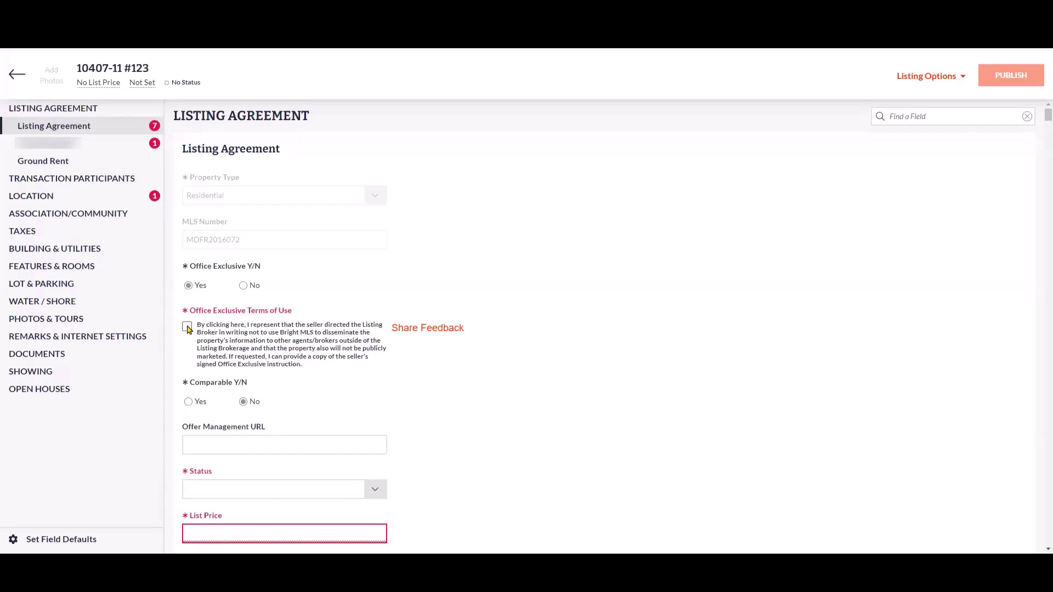
left_click(187, 328)
- Set the listing status to OFFICE EXCLUSIVE and the list price to 650000
scroll(438, 359, "down", 4)
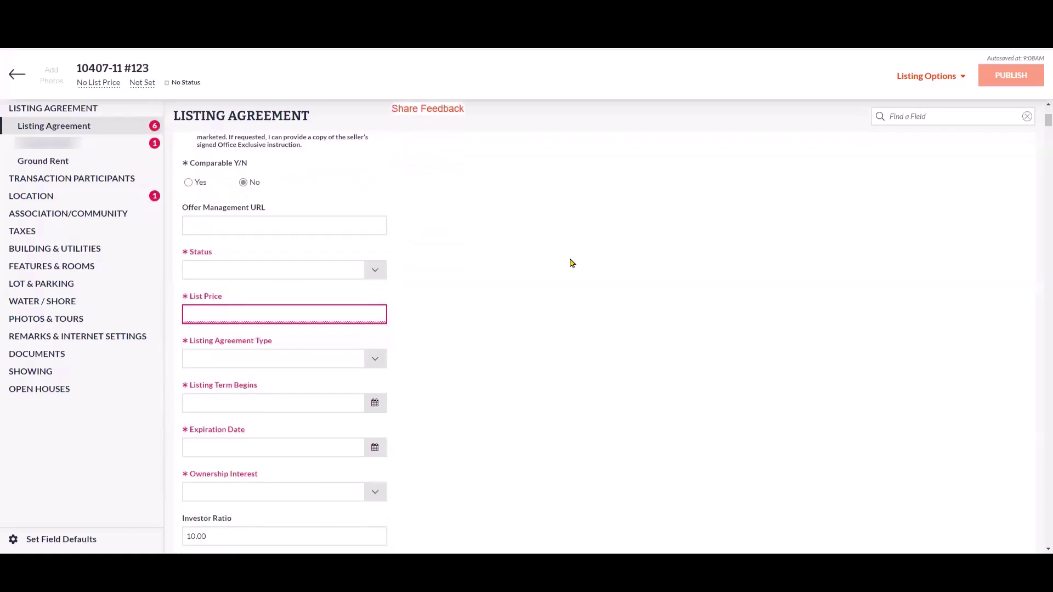
left_click(376, 271)
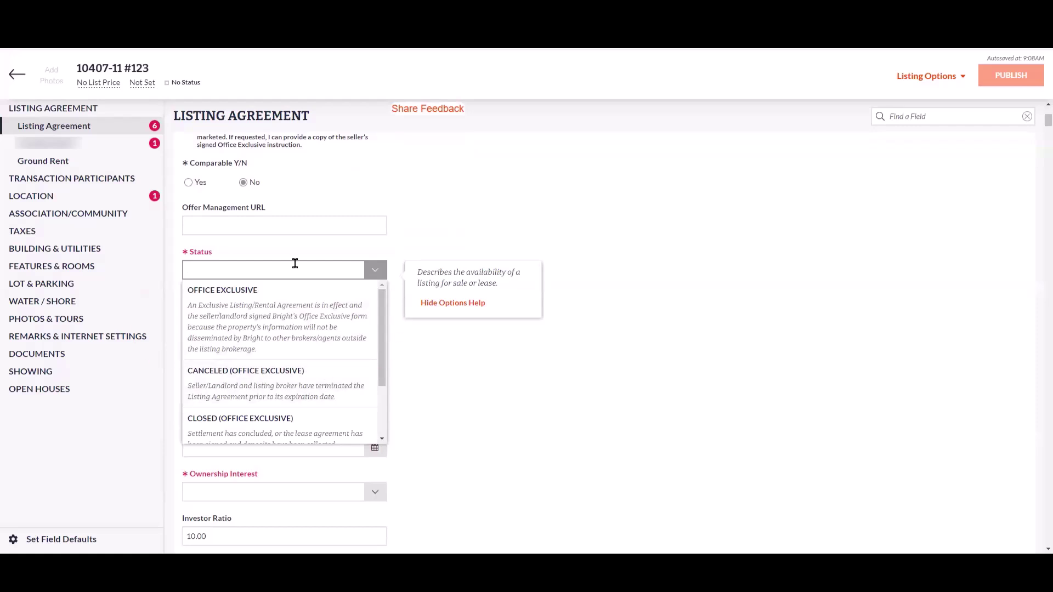
left_click(305, 336)
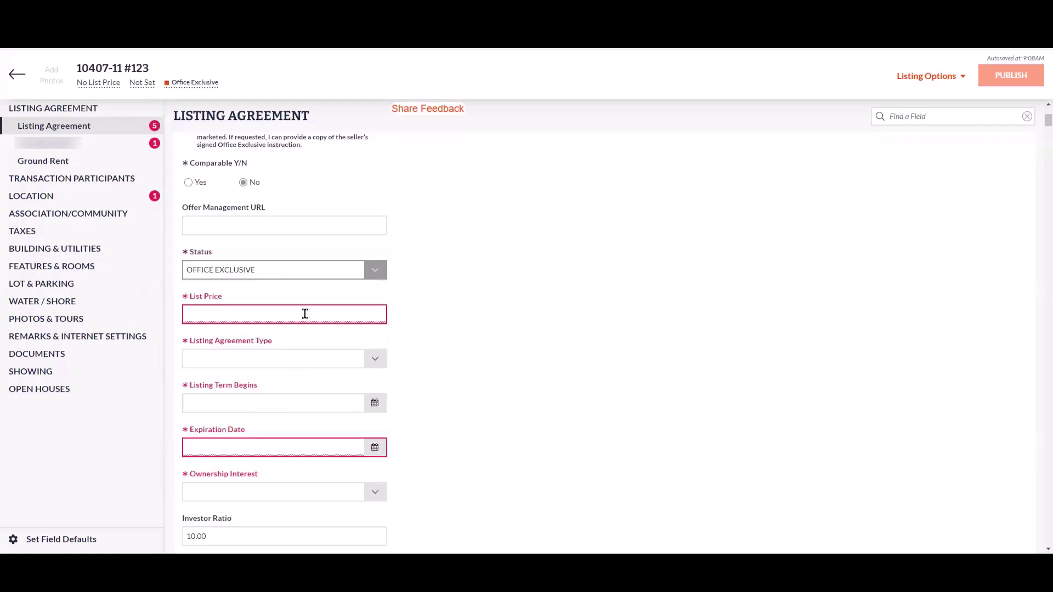
left_click(305, 314)
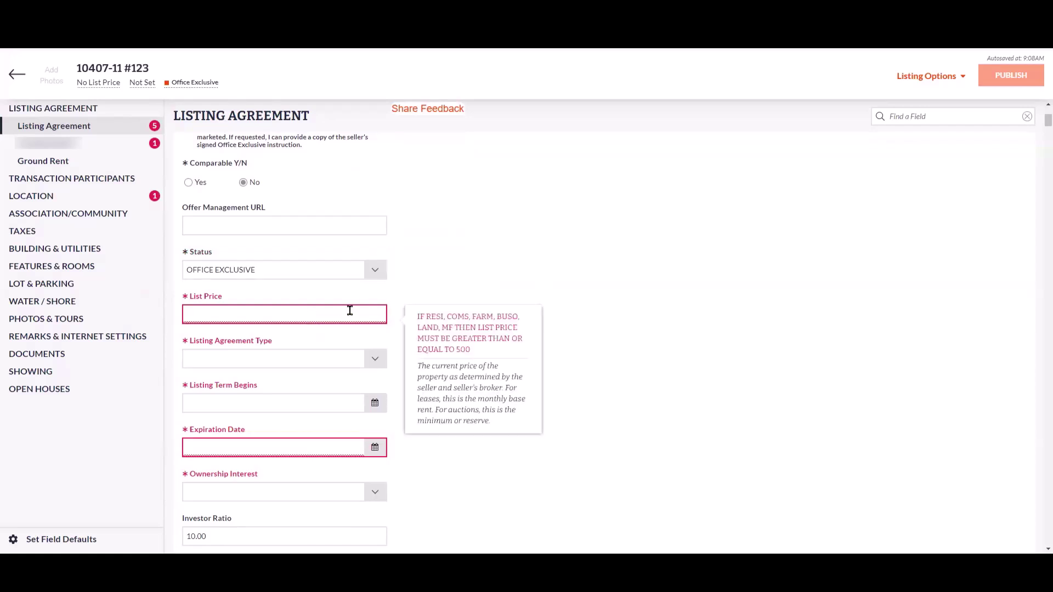
type("650000")
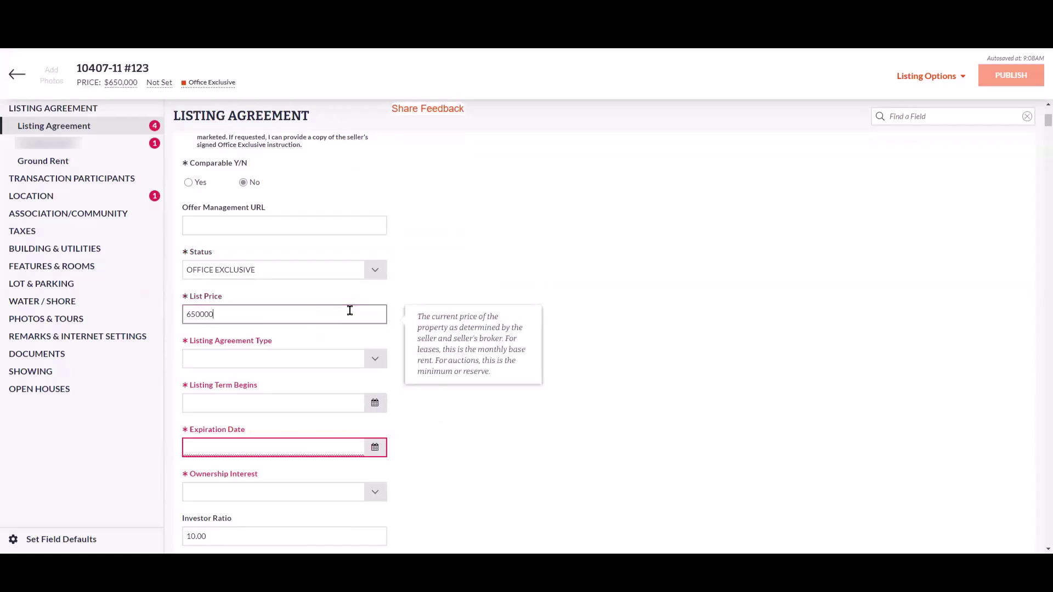
- Choose Exclusive Right as the agreement type and pick a March 2024 term start date
left_click(349, 361)
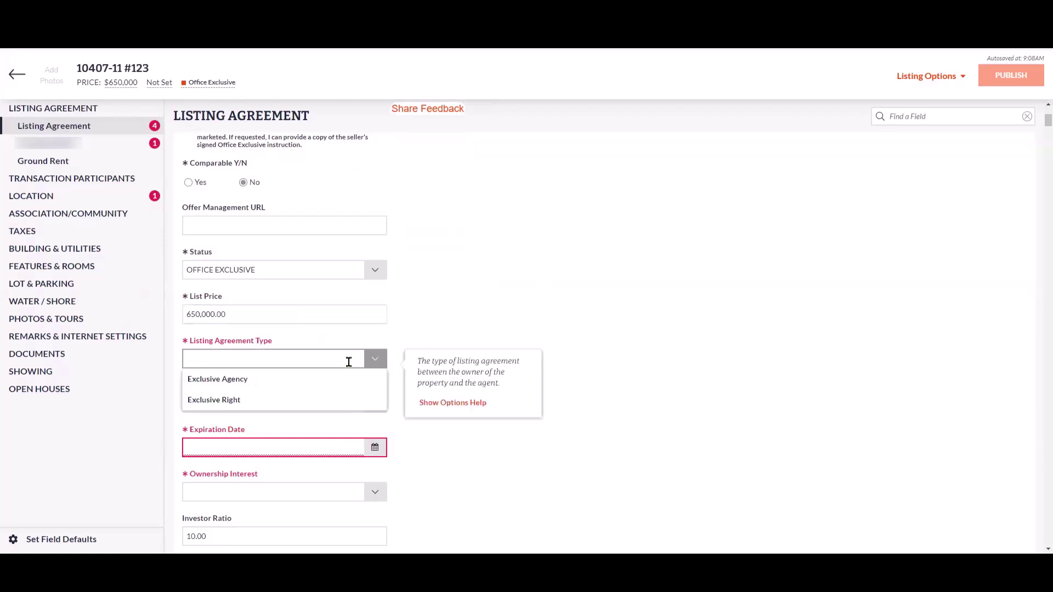
left_click(328, 406)
left_click(358, 401)
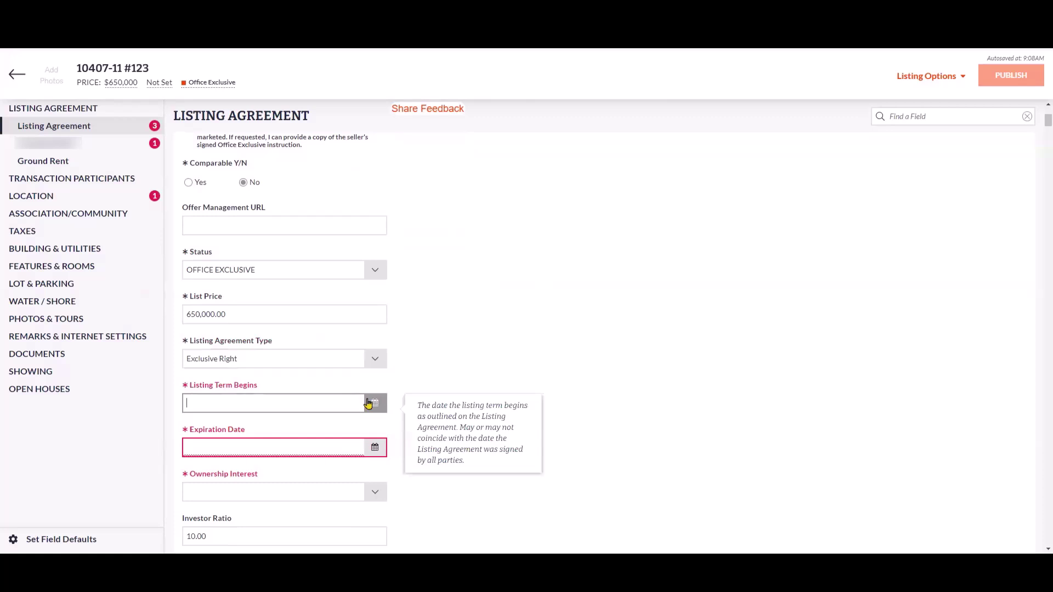
left_click(375, 403)
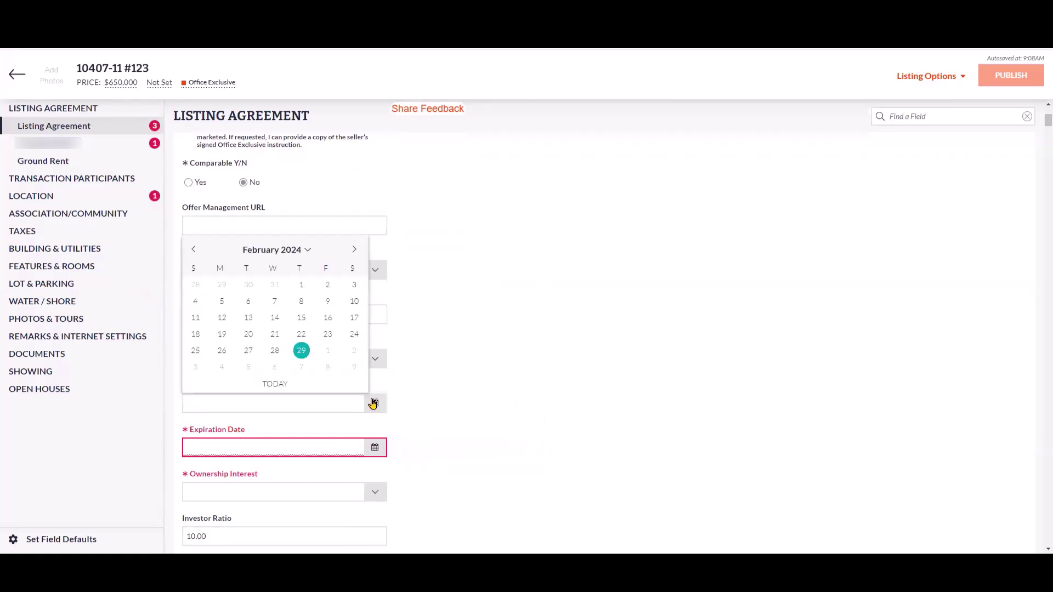
left_click(354, 249)
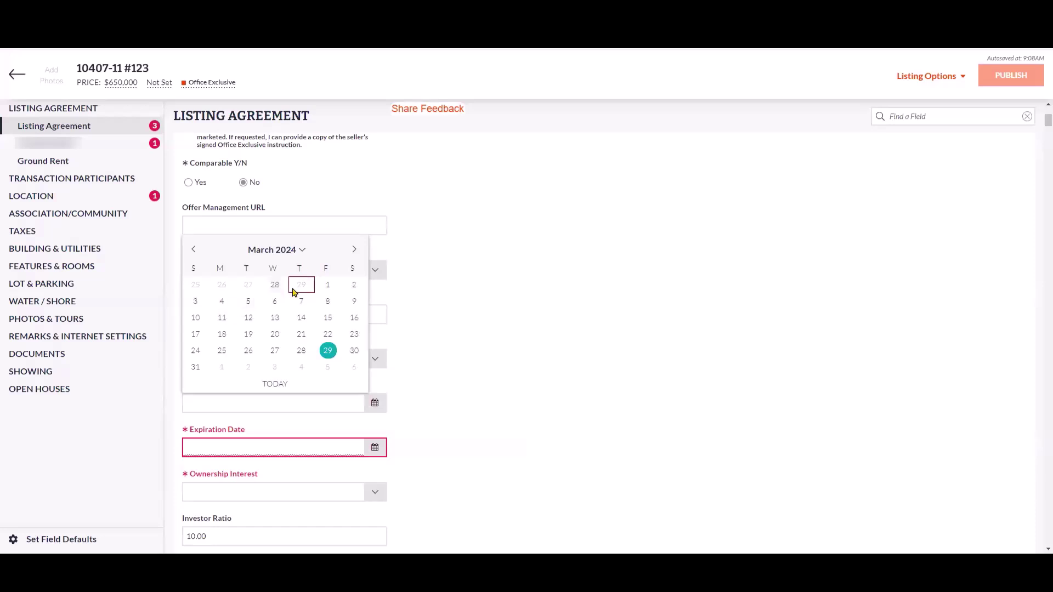
left_click(327, 285)
- Set the listing expiration date to April 30, 2024
left_click(374, 473)
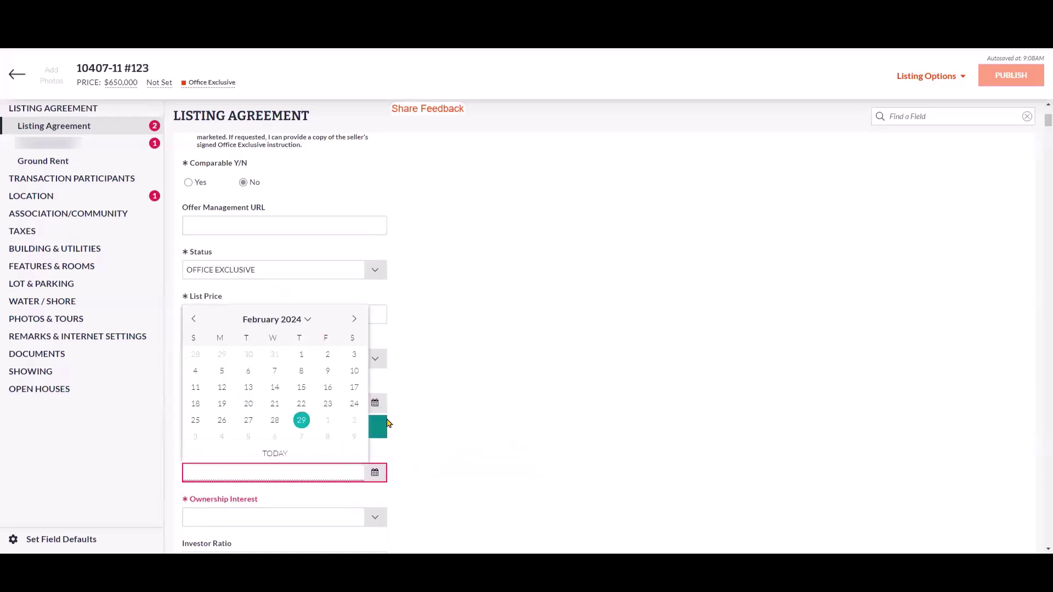
left_click(354, 319)
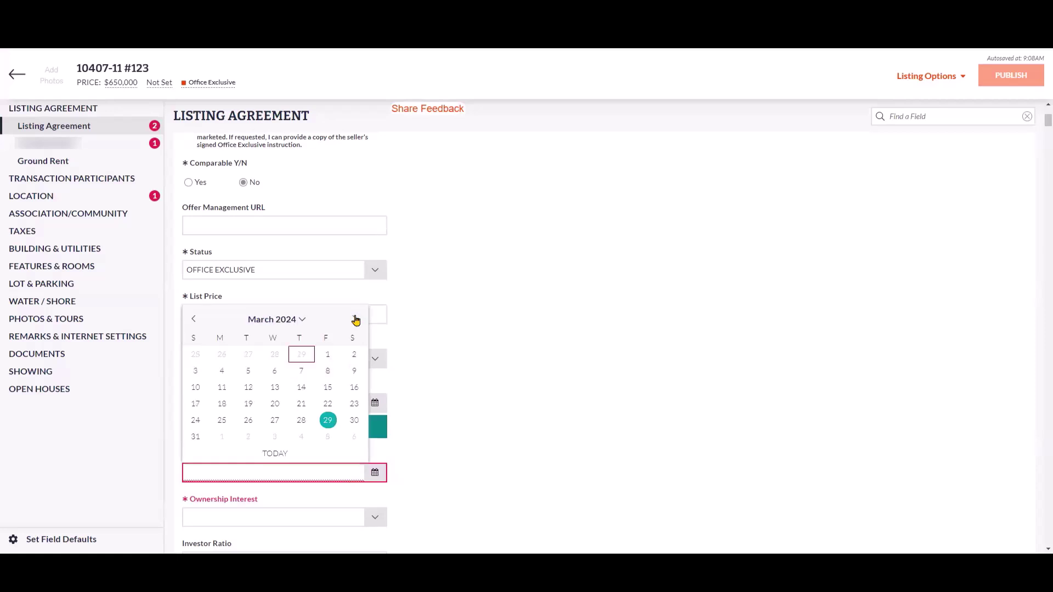
left_click(354, 319)
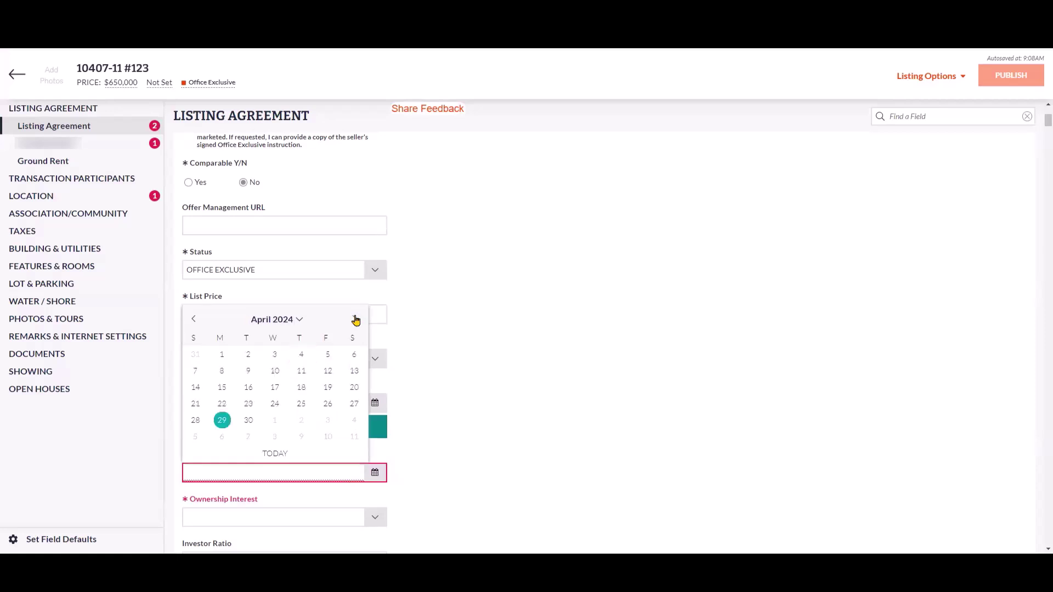
left_click(248, 421)
scroll(494, 406, "down", 2)
scroll(439, 373, "down", 10)
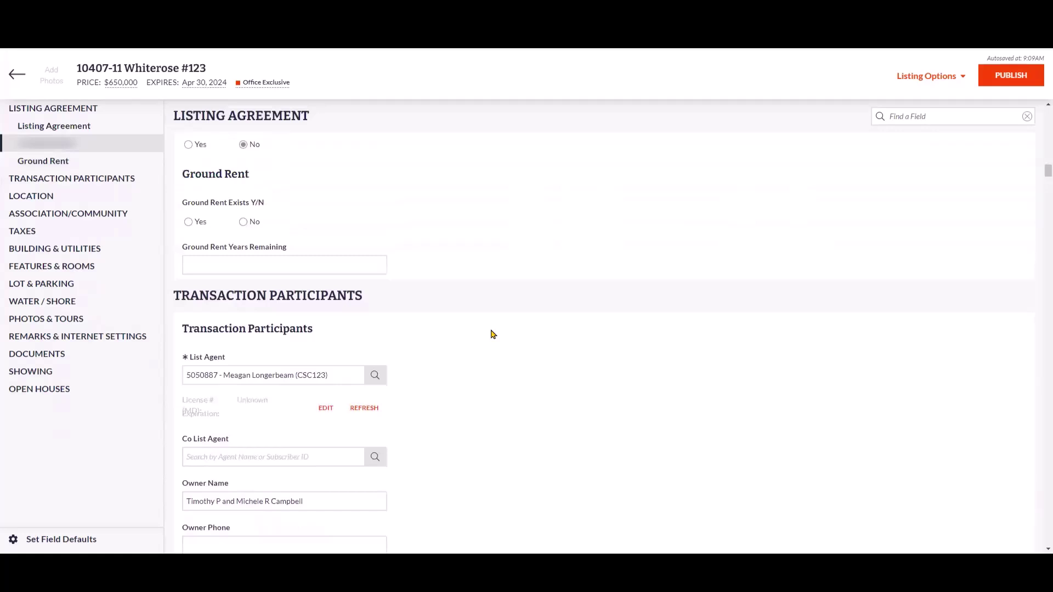
- Publish the Whiterose #123 listing and submit it as an Office Exclusive listing
left_click(1011, 75)
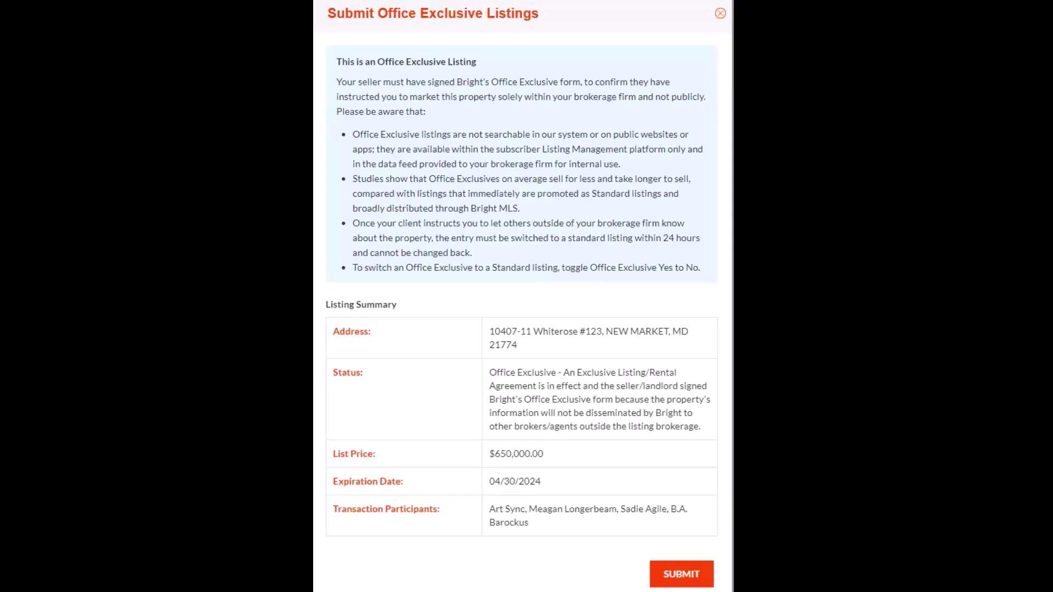
left_click(677, 576)
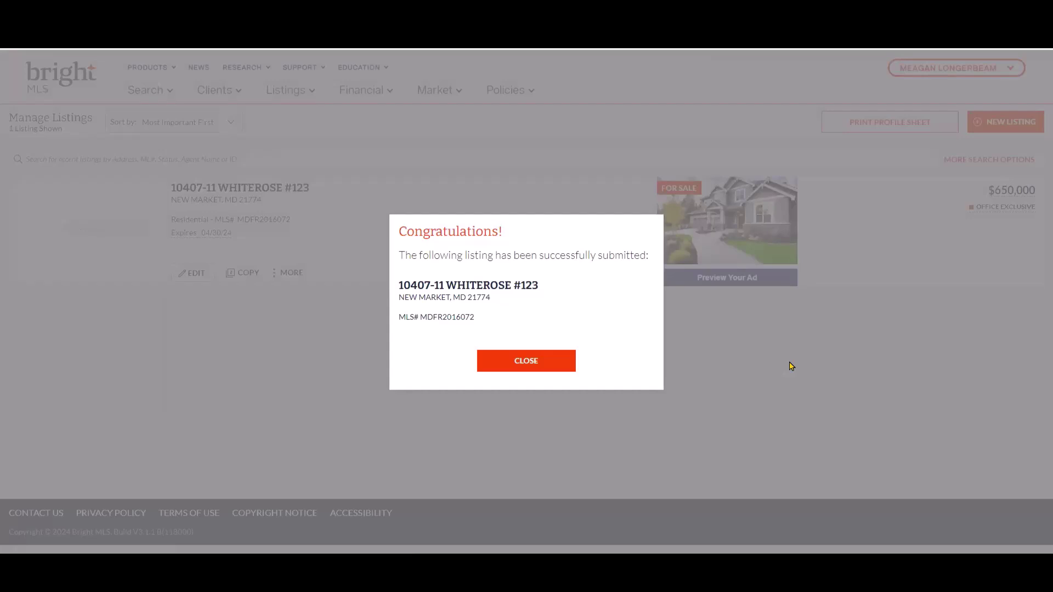
- Close the Congratulations confirmation to return to Manage Listings
left_click(522, 366)
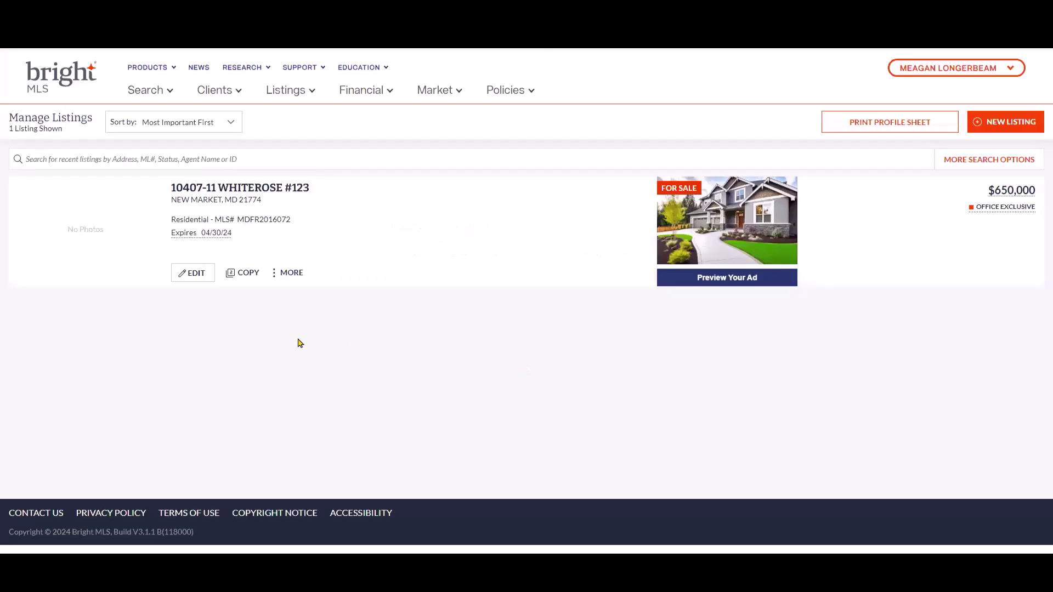
- Edit the Whiterose #123 listing and change Office Exclusive Y/N to No
left_click(192, 274)
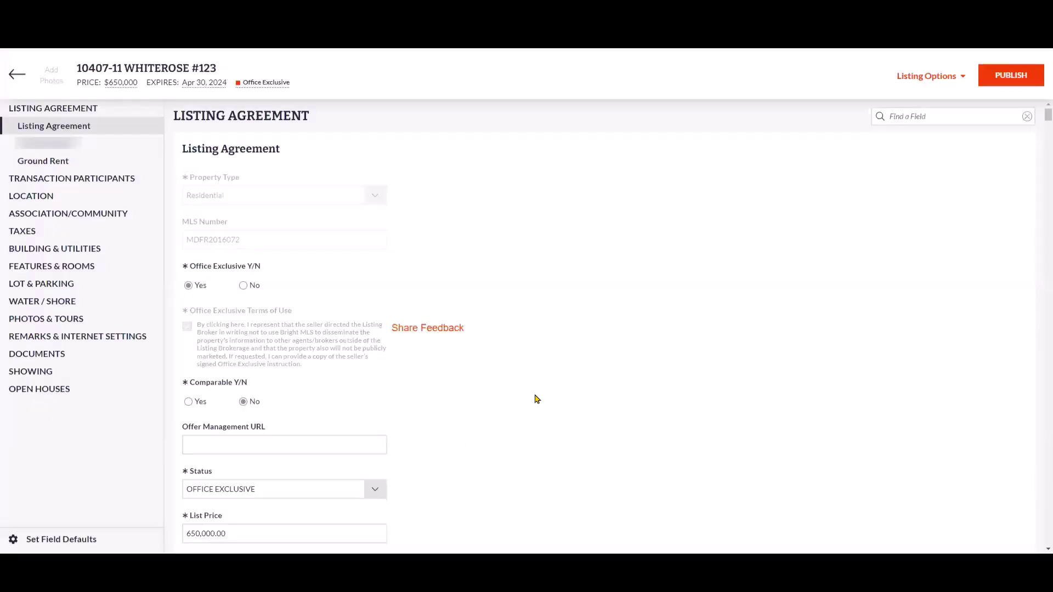
scroll(526, 406, "down", 1)
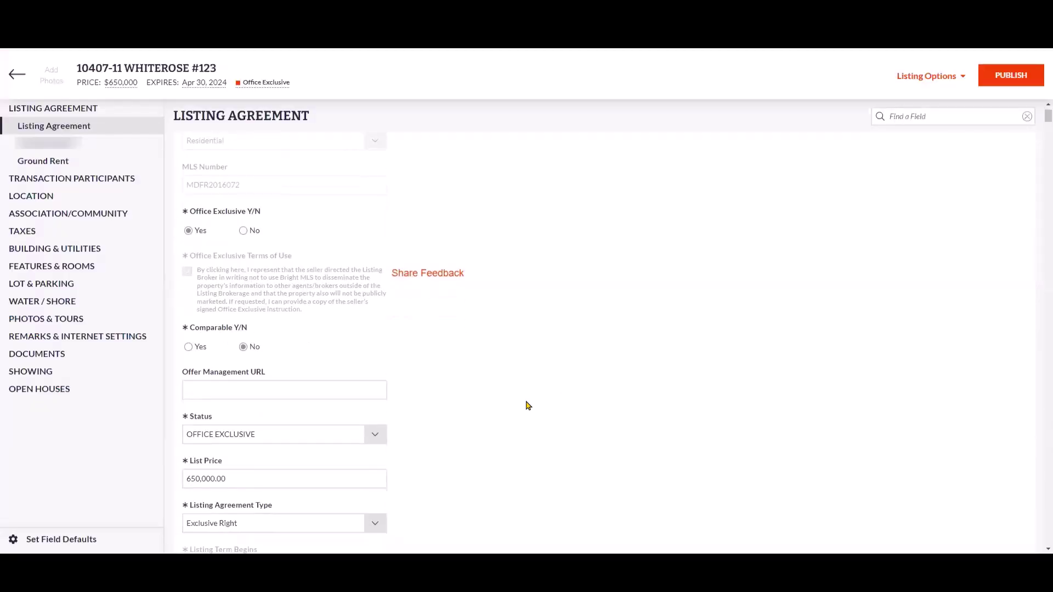
scroll(527, 406, "up", 1)
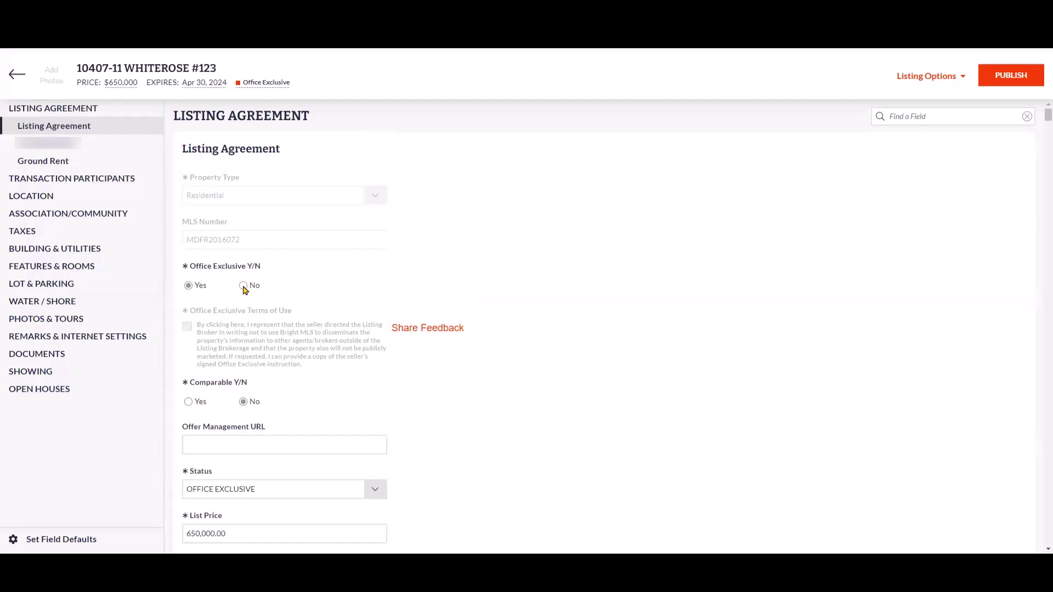
left_click(243, 287)
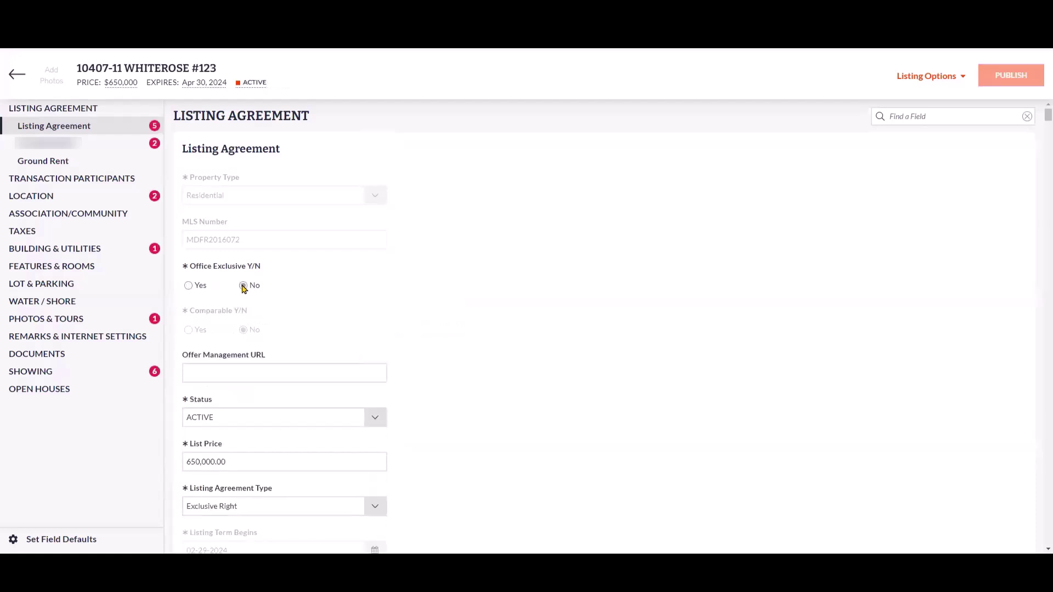